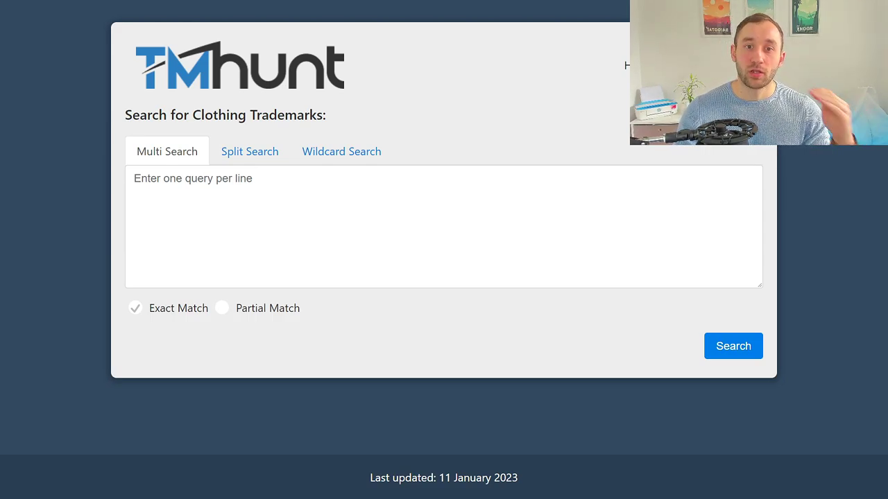
Step: Paste the job-title list into Multi Search, run the exact-match search, and review the LIVE/DEAD results
click(309, 220)
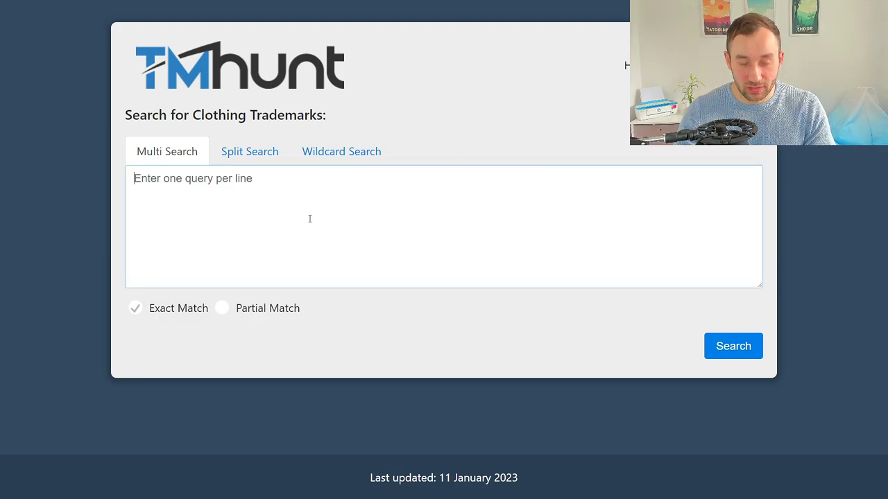
key(ctrl+v)
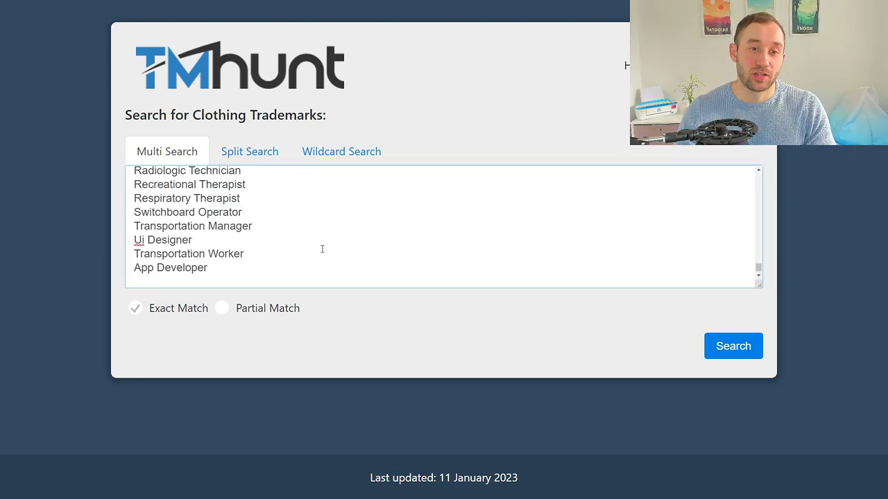
click(727, 354)
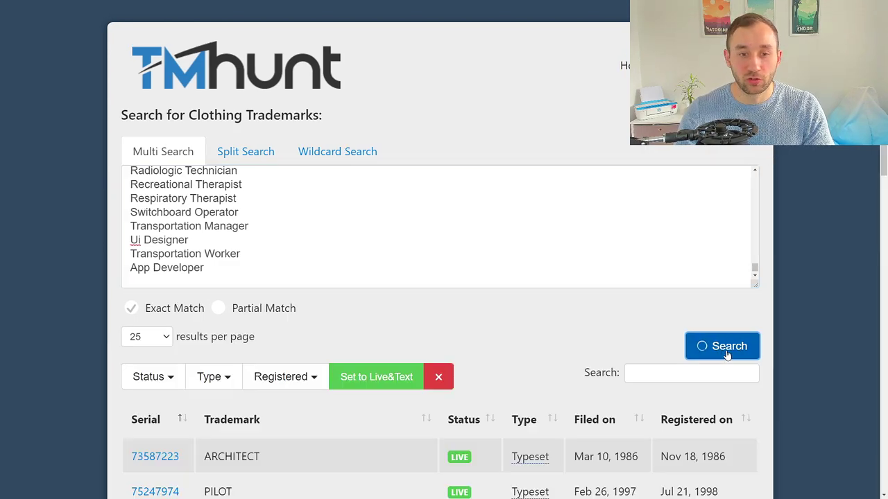
scroll(582, 328, down, 3)
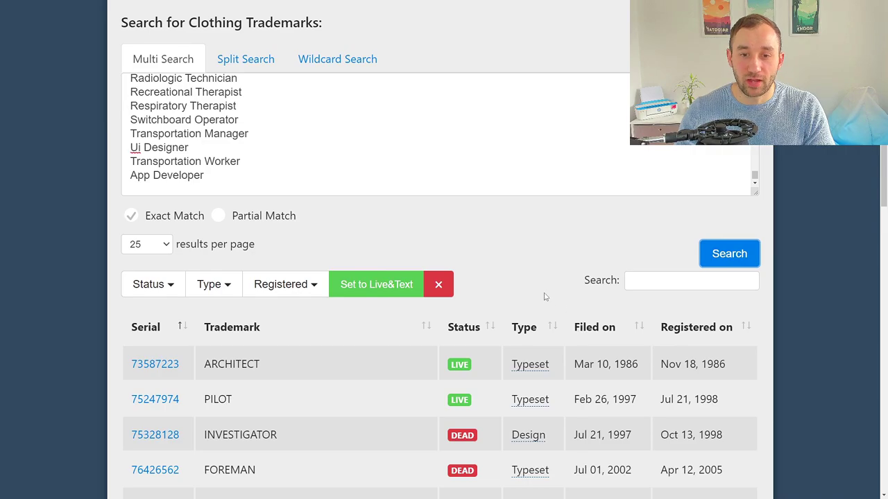
scroll(545, 297, down, 5)
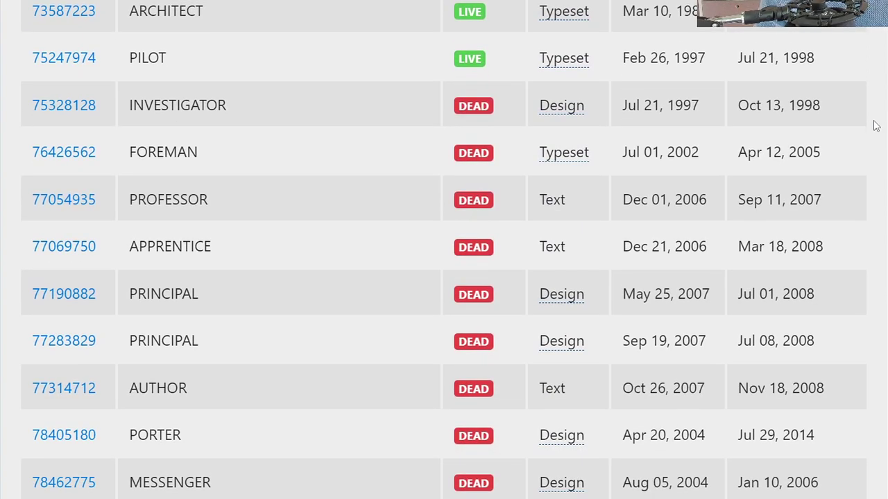
scroll(875, 128, down, 3)
scroll(877, 138, down, 2)
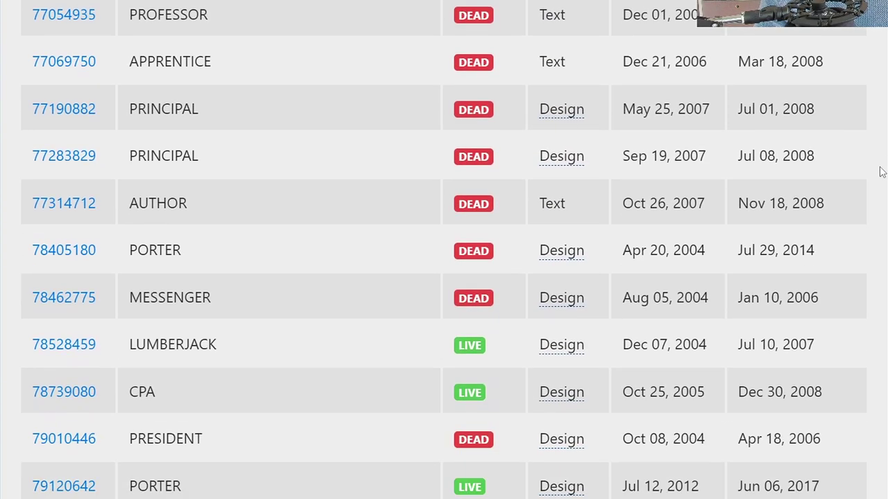
scroll(879, 170, down, 9)
scroll(872, 204, down, 3)
scroll(872, 208, up, 10)
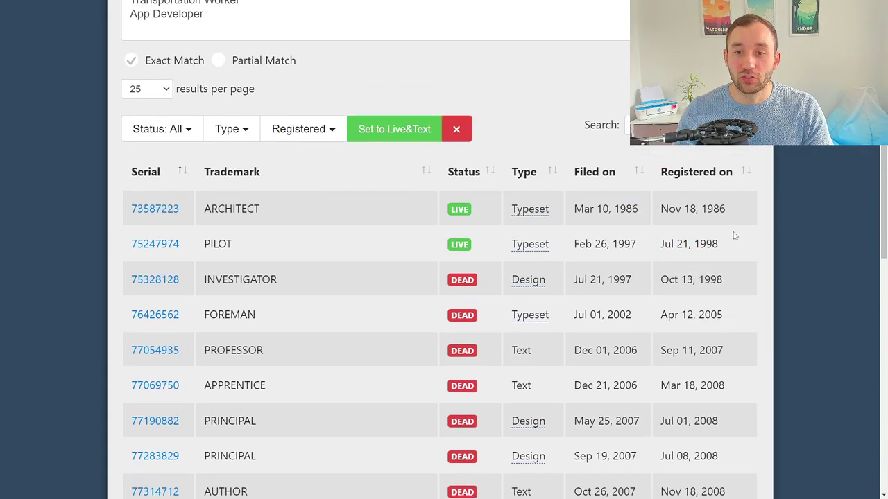
scroll(341, 254, up, 1)
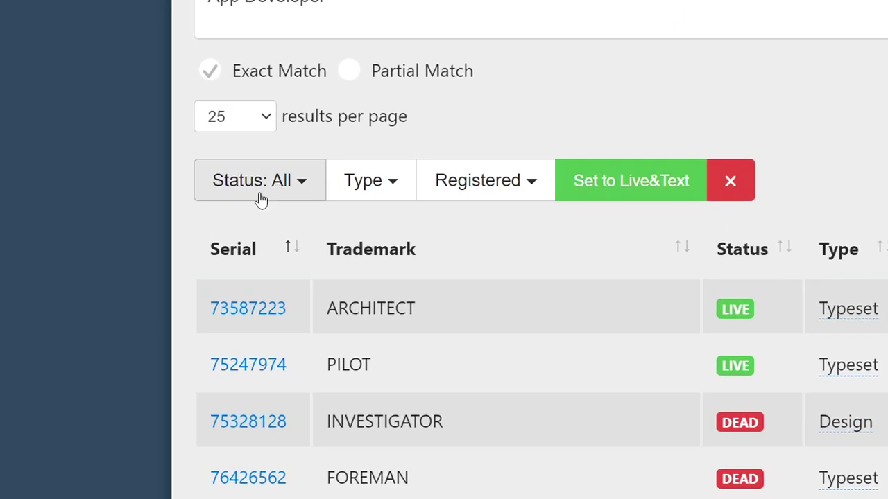
Step: Filter the results to Live status, leaving the trademark Type filter unchanged
click(162, 187)
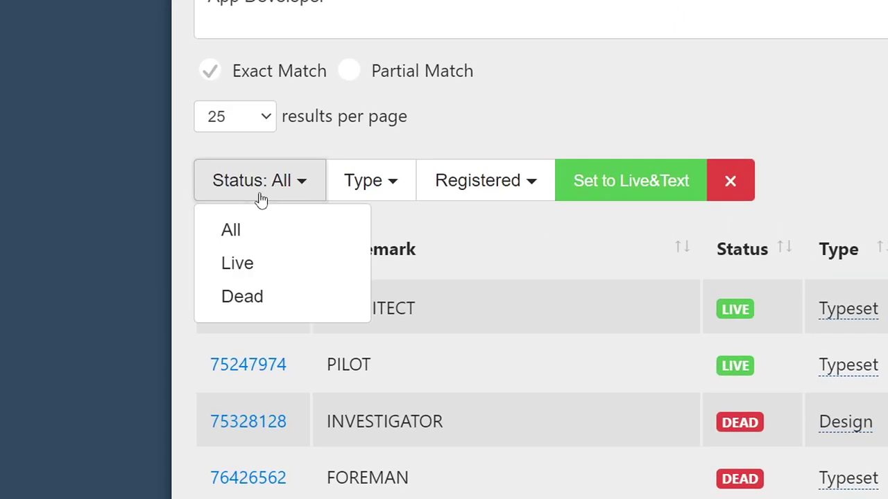
click(238, 266)
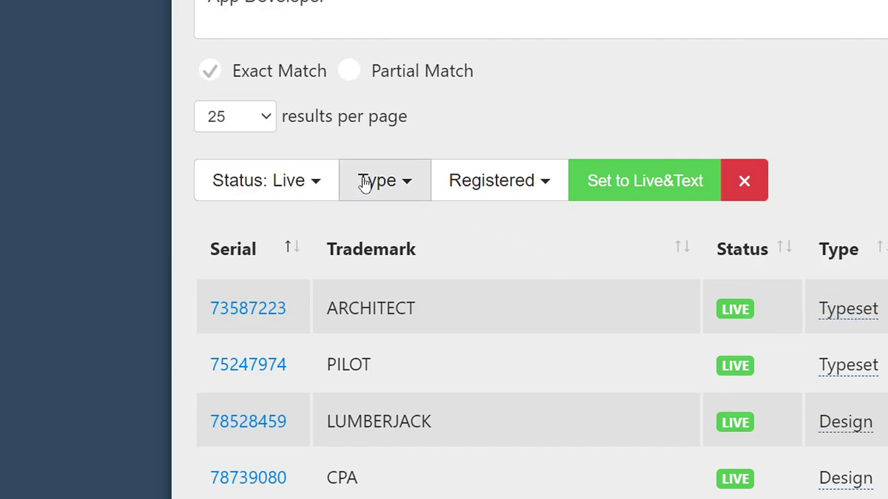
click(394, 195)
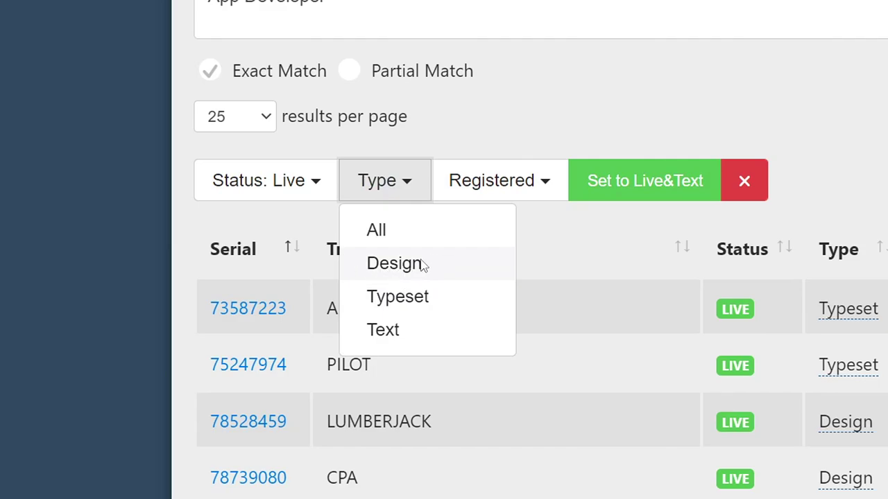
click(687, 476)
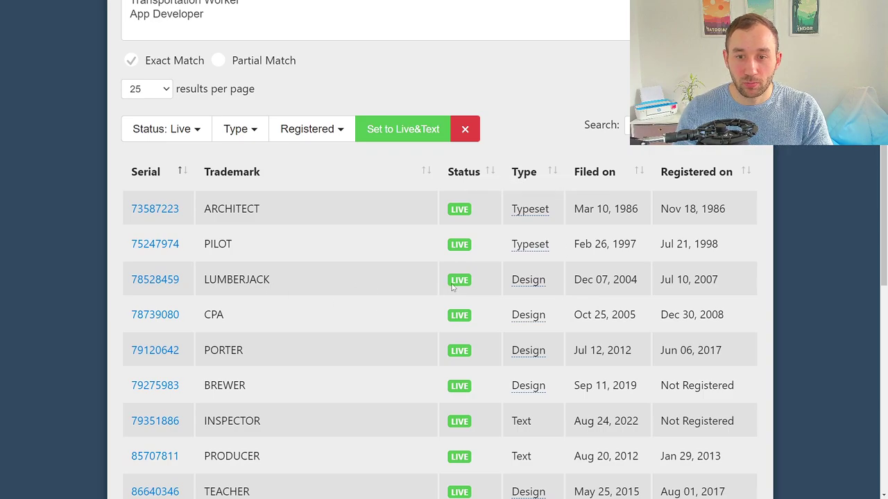
Step: Preview the logos of Design trademarks among the live results
mouse_move(531, 289)
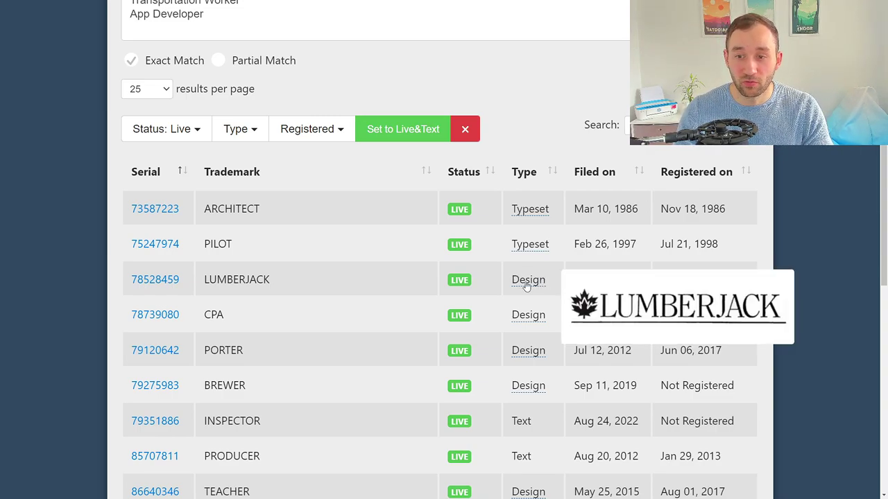
mouse_move(531, 318)
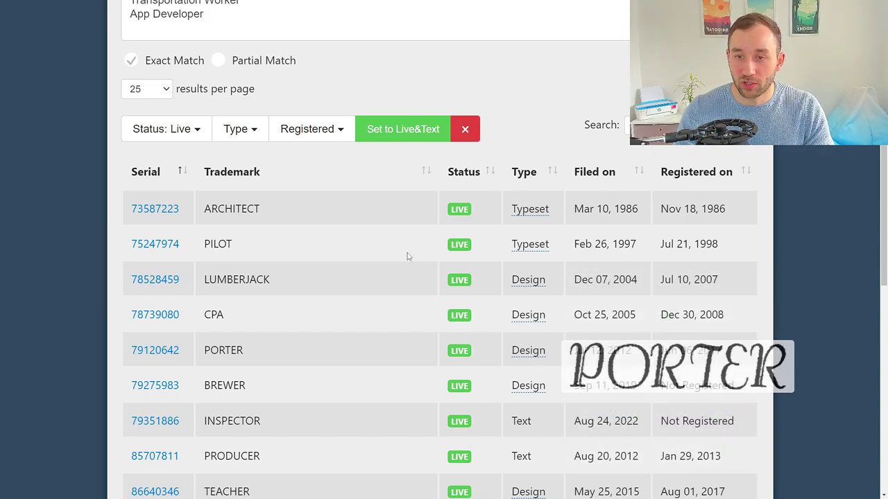
scroll(266, 200, up, 2)
Step: Narrow results to Text trademarks (INSPECTOR, PRODUCER, GROUNDSKEEPER, BARBER, HOSTESS) and open PRODUCER's USPTO record
click(240, 221)
scroll(281, 264, down, 1)
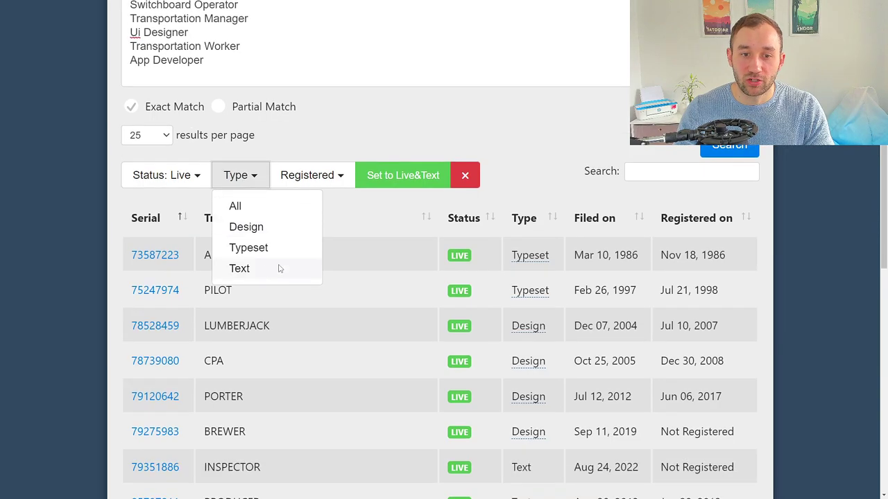
click(263, 271)
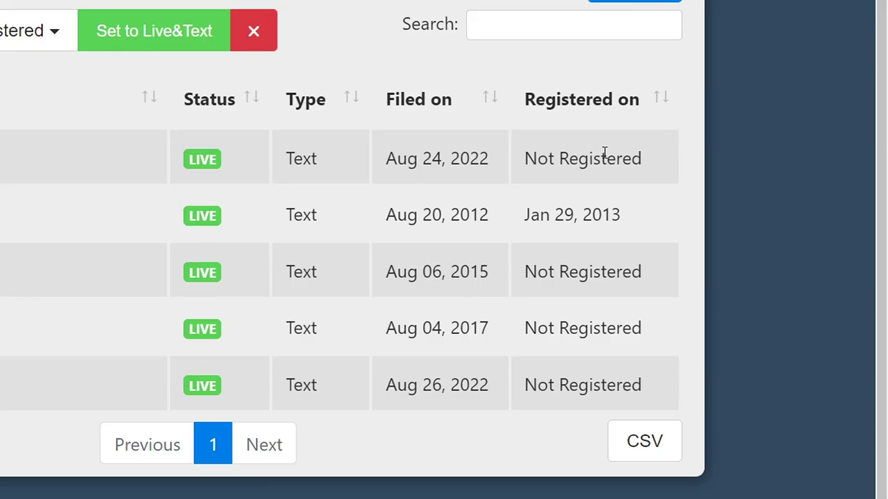
drag(553, 159, 657, 157)
click(666, 175)
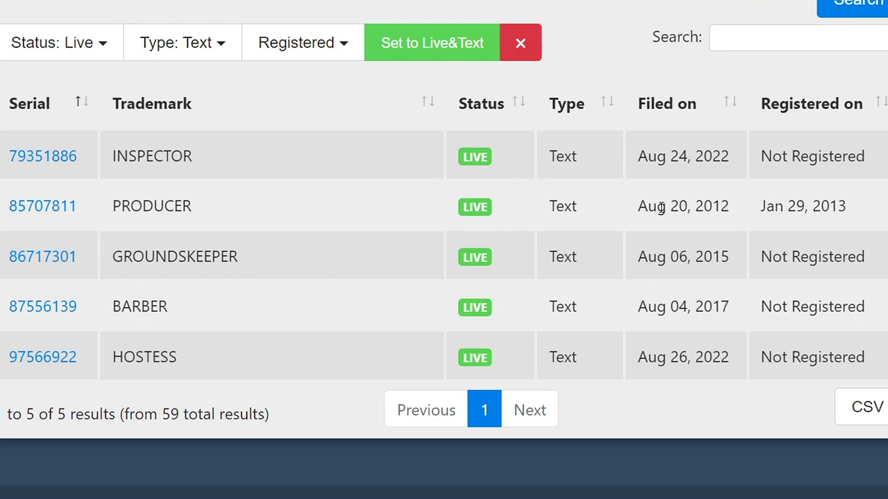
click(38, 207)
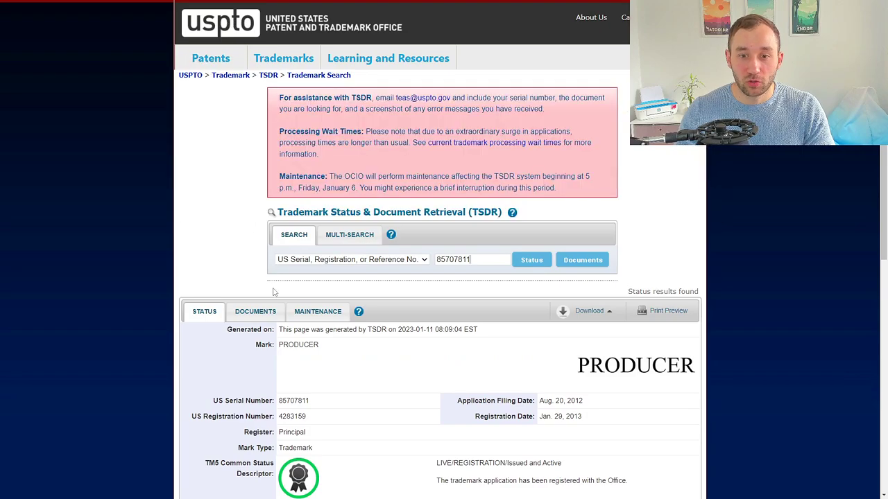
Step: Review TSDR serial 85707811, expanding Goods and Services to confirm Class 025 pants, ACTIVE
scroll(407, 321, down, 2)
scroll(408, 323, down, 3)
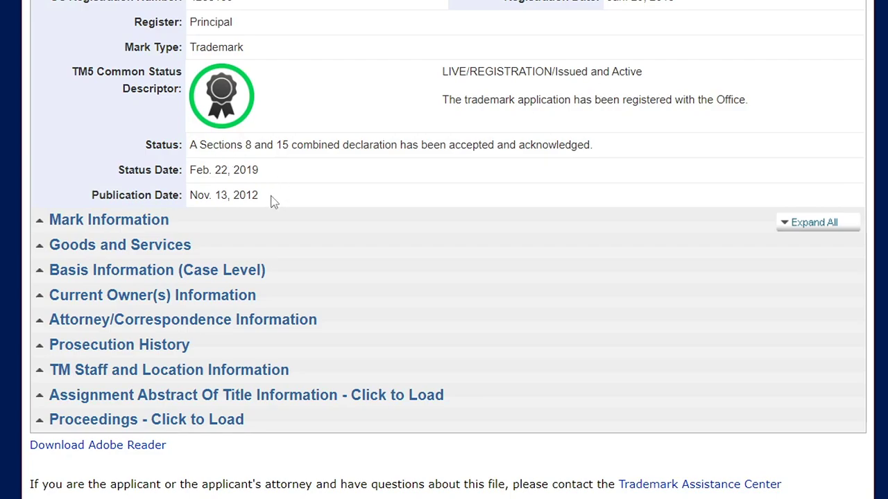
mouse_move(259, 197)
mouse_down()
mouse_move(233, 197)
mouse_move(256, 193)
mouse_up()
scroll(42, 173, down, 1)
click(56, 176)
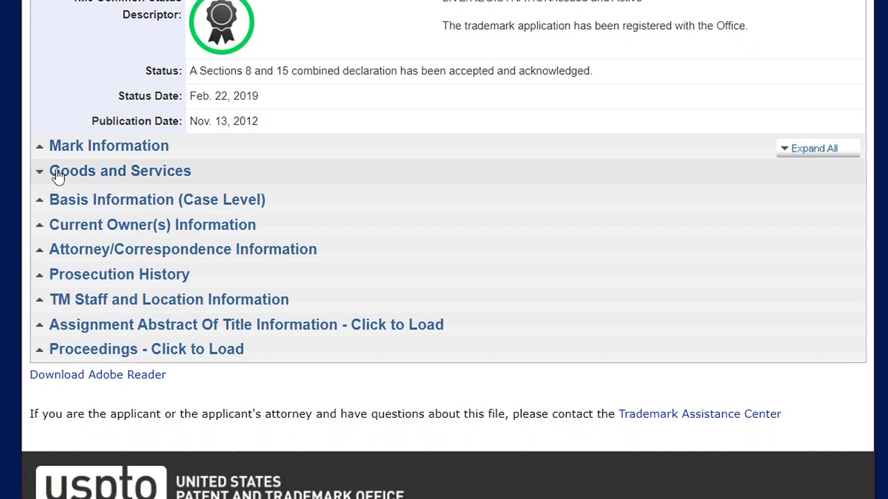
scroll(60, 176, down, 1)
scroll(60, 176, down, 1)
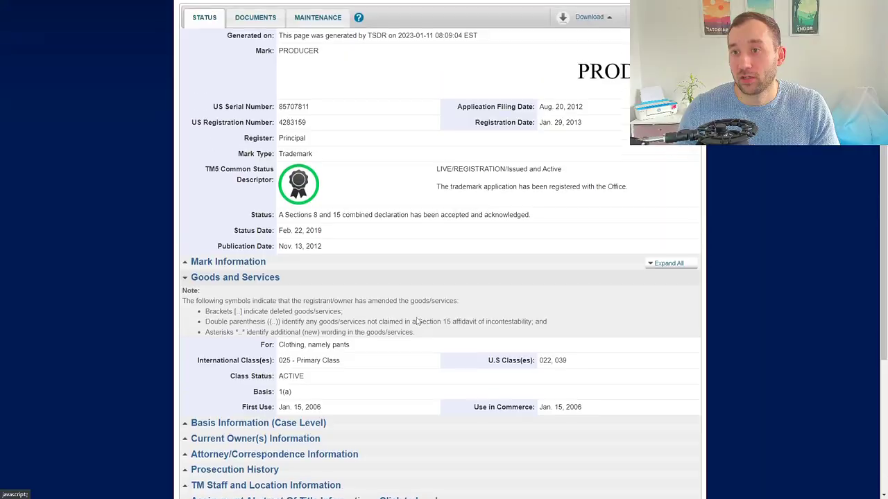
scroll(416, 321, up, 1)
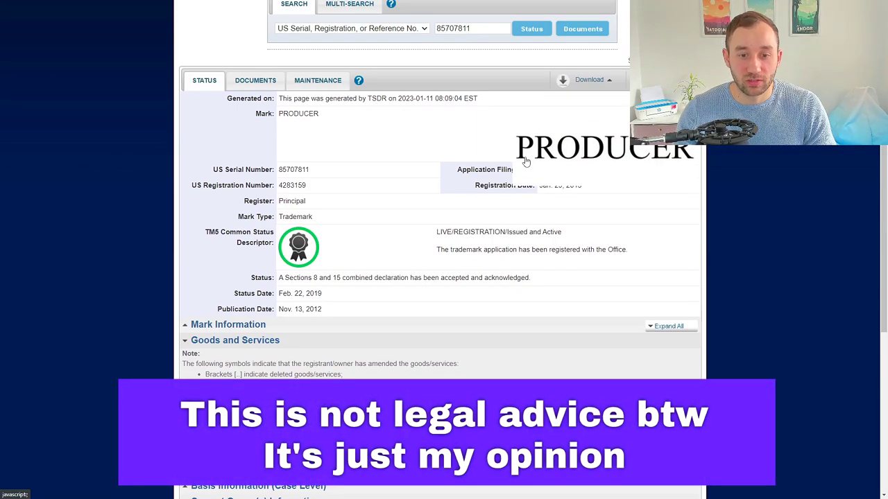
scroll(349, 276, down, 2)
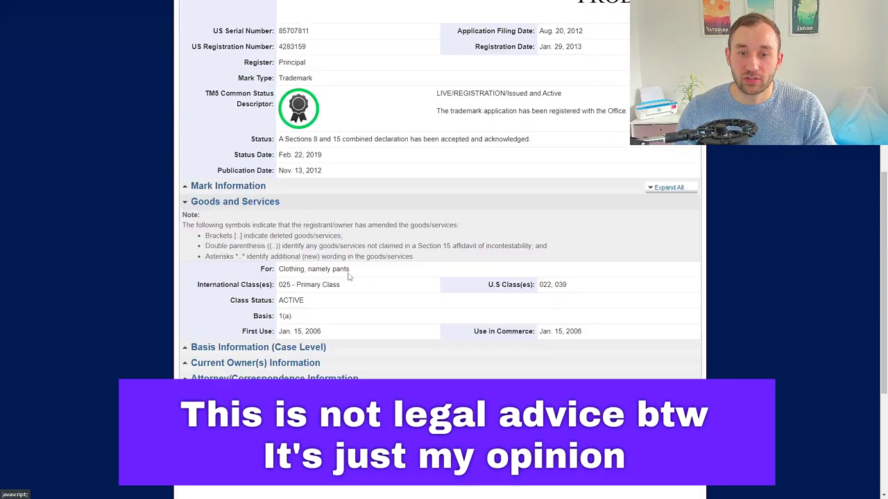
scroll(412, 306, up, 1)
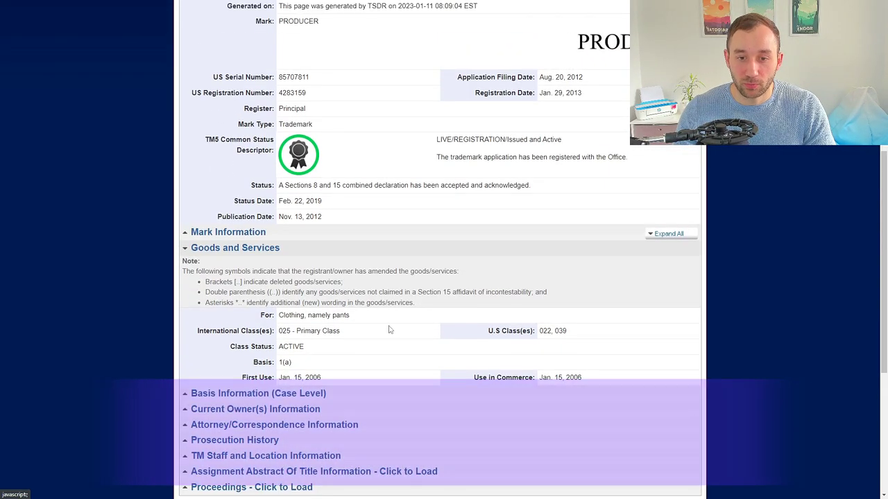
scroll(385, 338, up, 5)
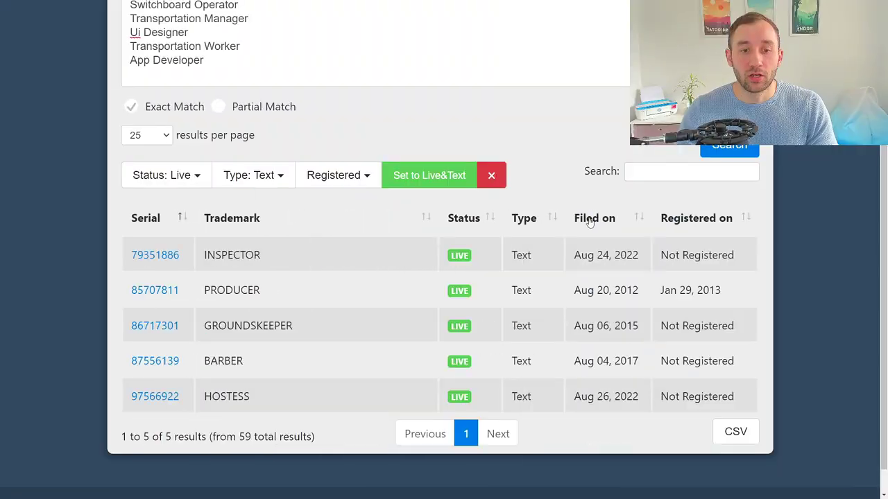
Step: Open TMhunt's Help page and read its Results and Text/Design/Typeset Trademark Types sections
scroll(588, 222, up, 3)
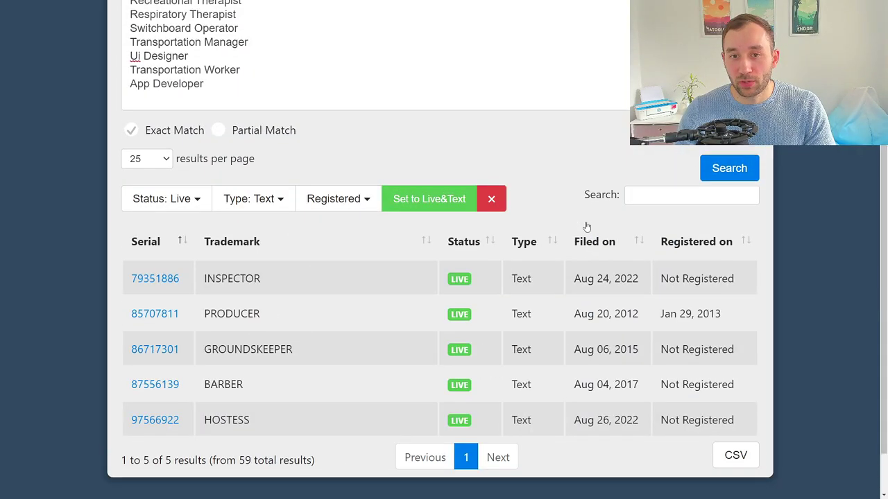
scroll(437, 225, up, 2)
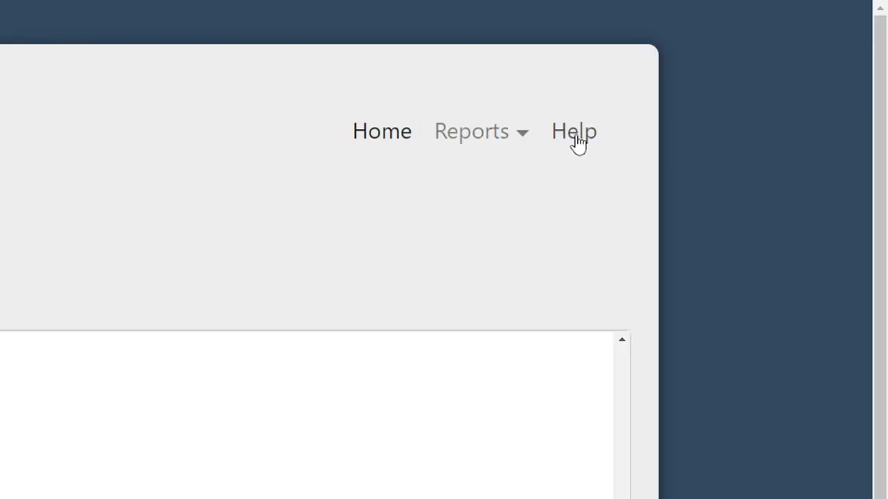
click(577, 139)
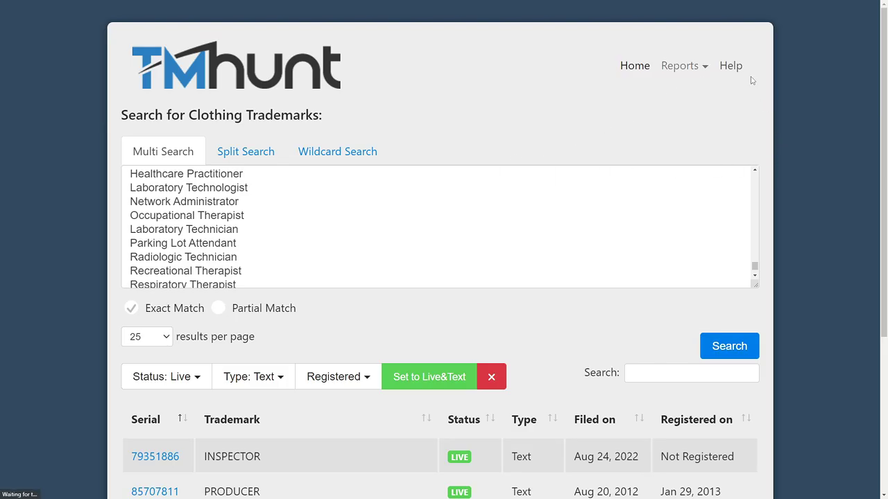
scroll(599, 233, down, 1)
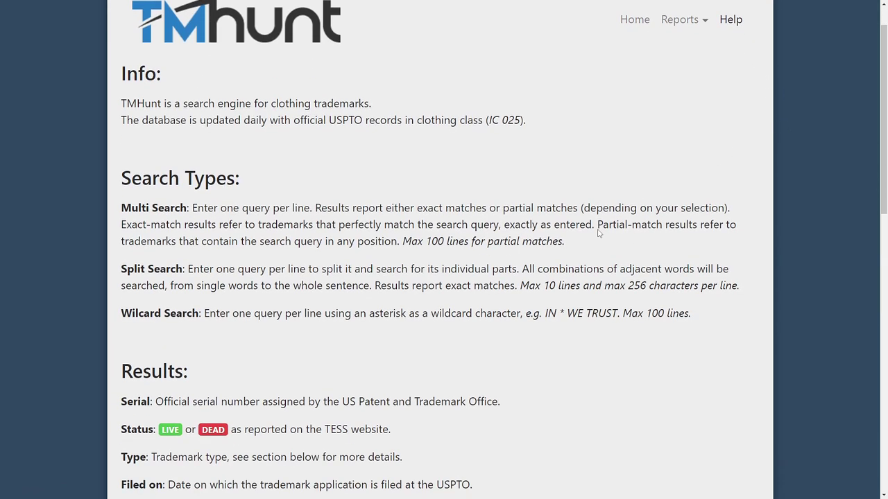
scroll(598, 234, down, 1)
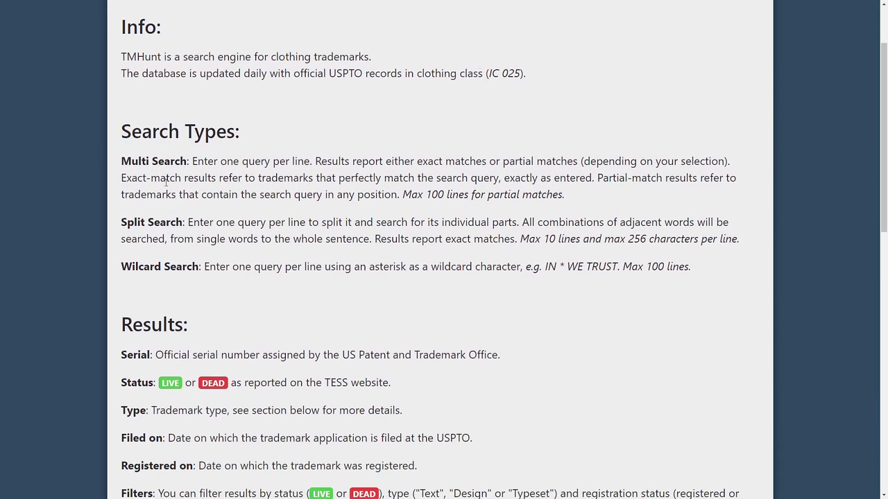
scroll(294, 229, down, 2)
scroll(294, 229, down, 1)
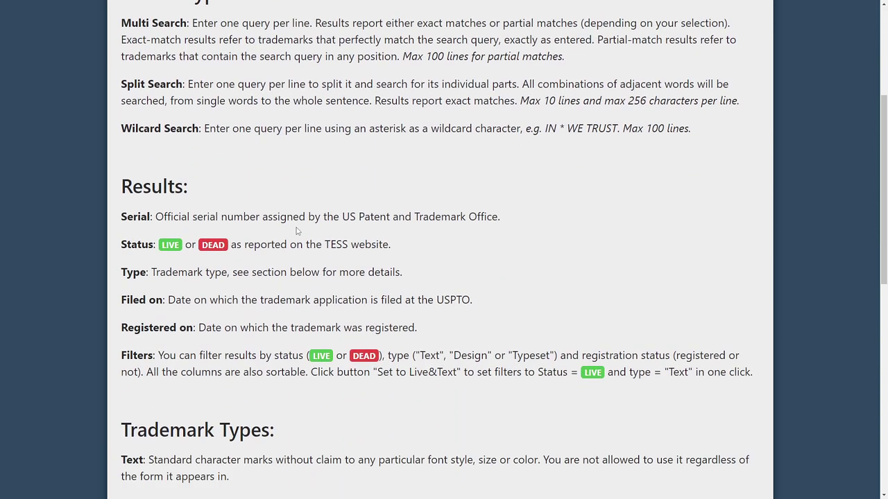
scroll(197, 239, down, 1)
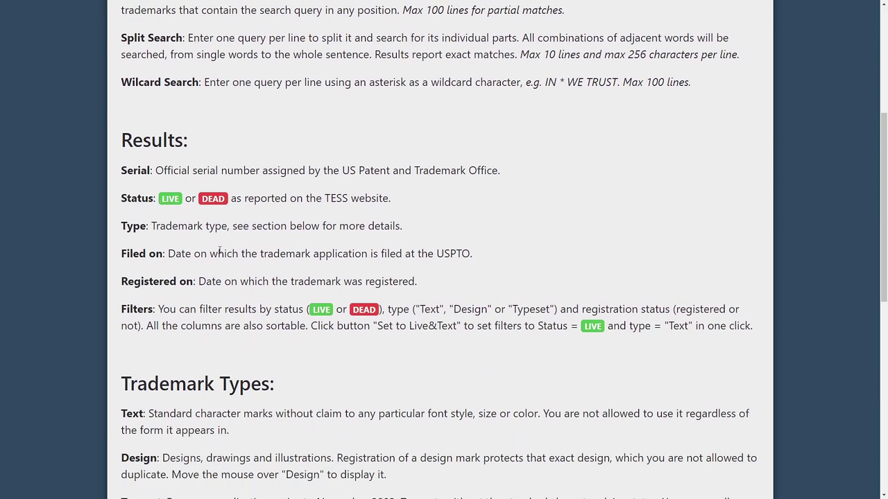
scroll(319, 311, down, 1)
scroll(297, 241, down, 3)
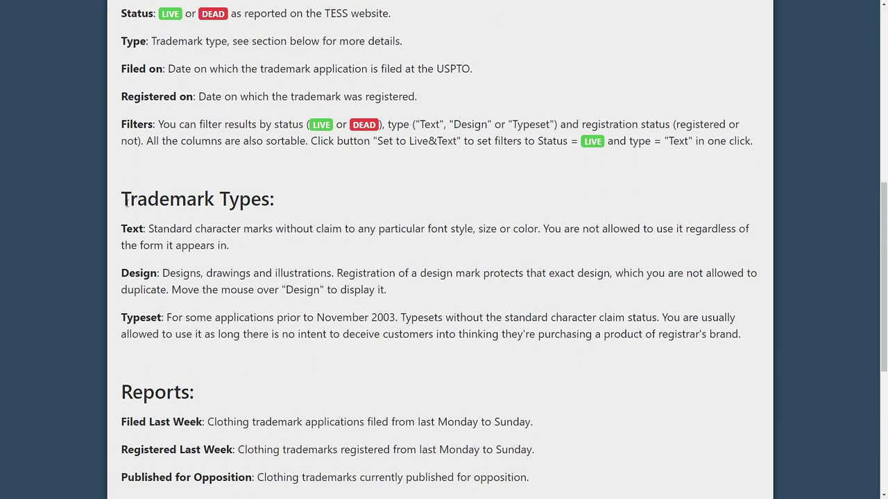
scroll(153, 262, up, 1)
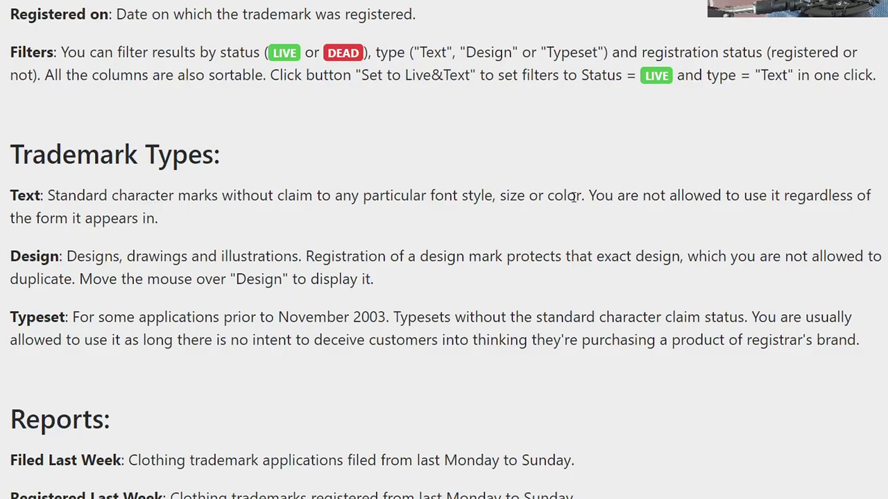
drag(595, 195, 162, 223)
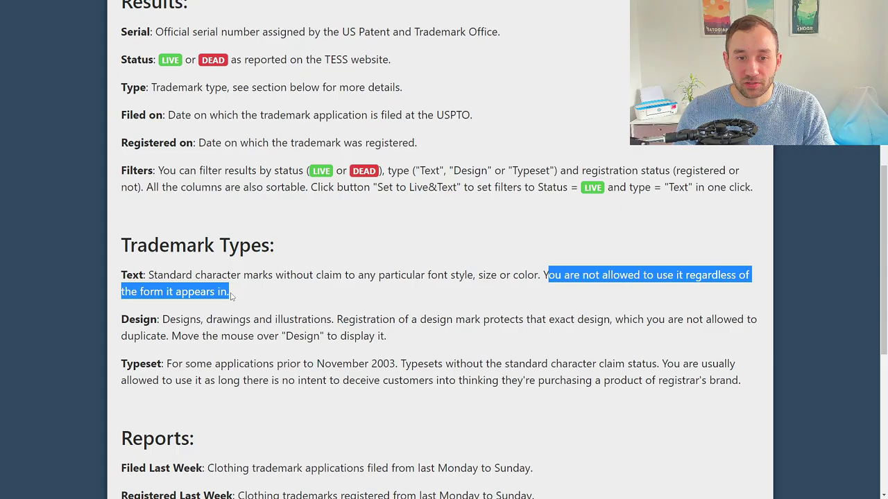
click(163, 225)
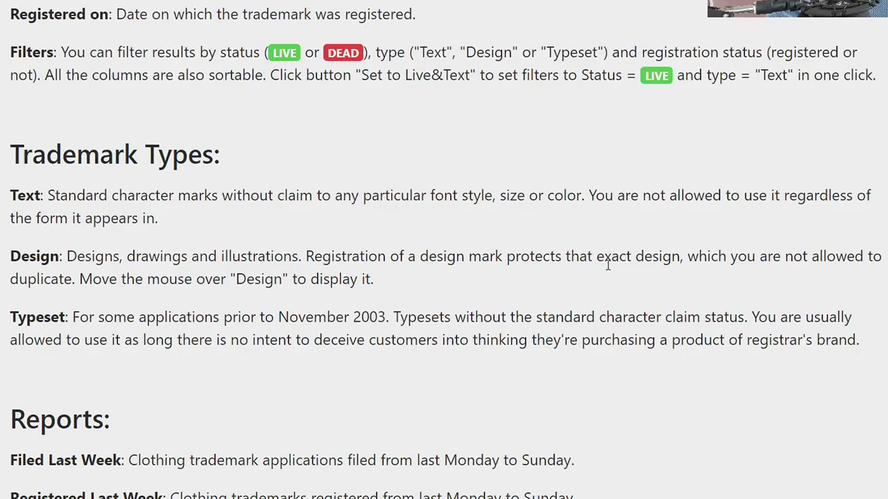
drag(507, 258, 83, 279)
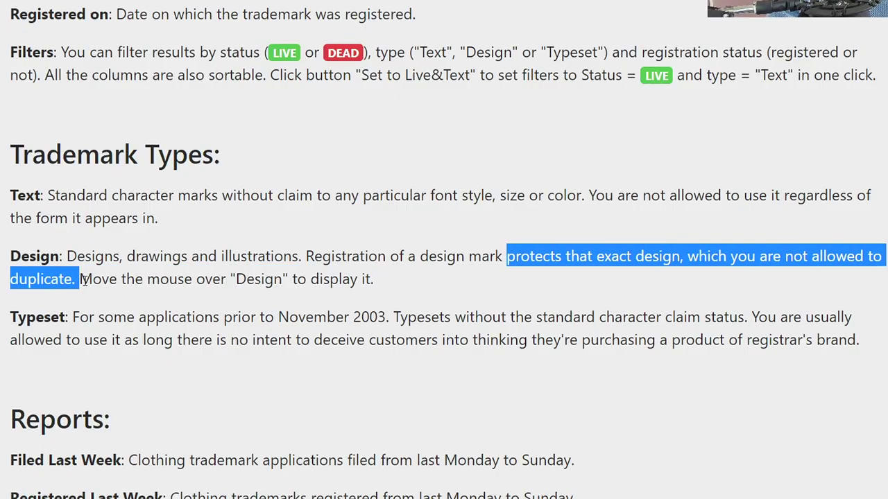
click(120, 285)
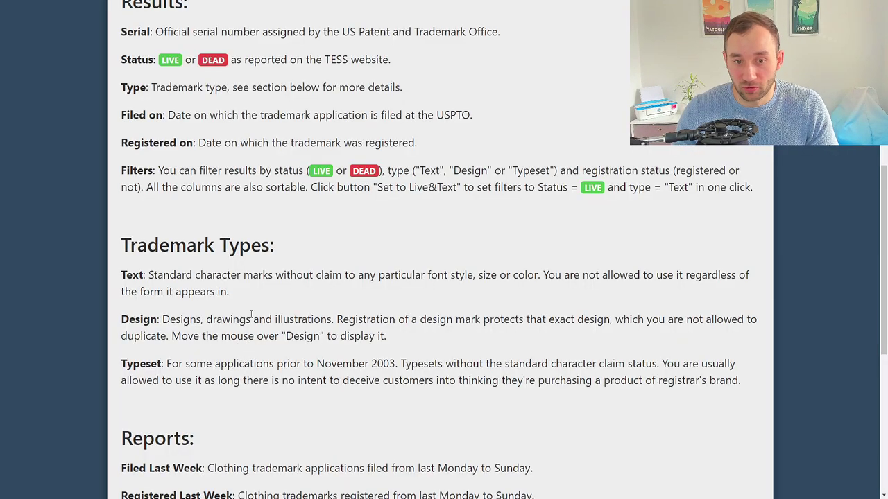
scroll(262, 317, down, 1)
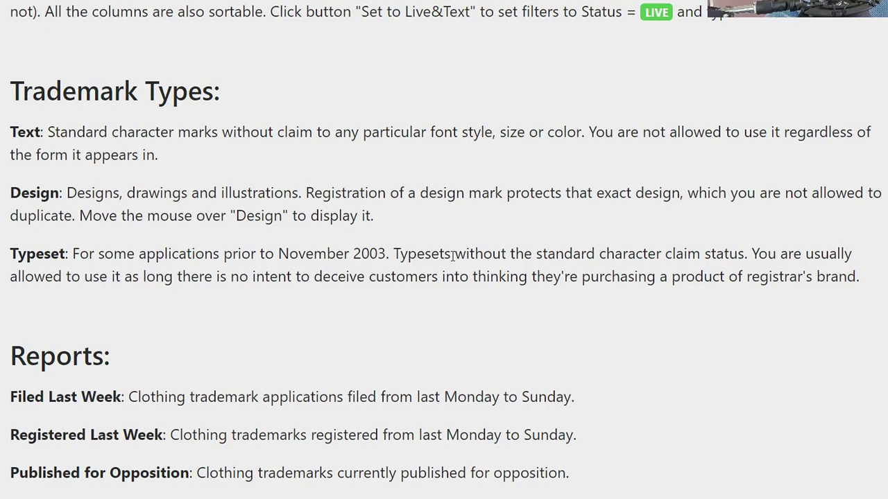
drag(452, 255, 739, 257)
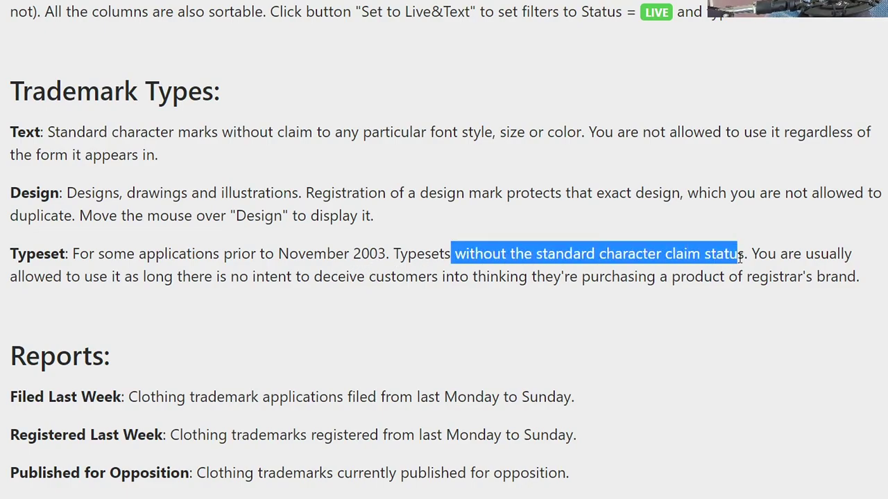
click(746, 255)
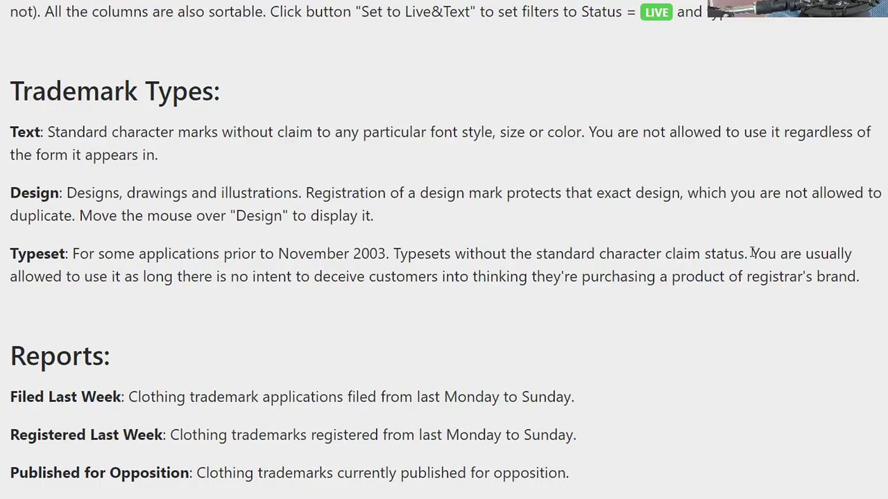
drag(662, 317, 154, 337)
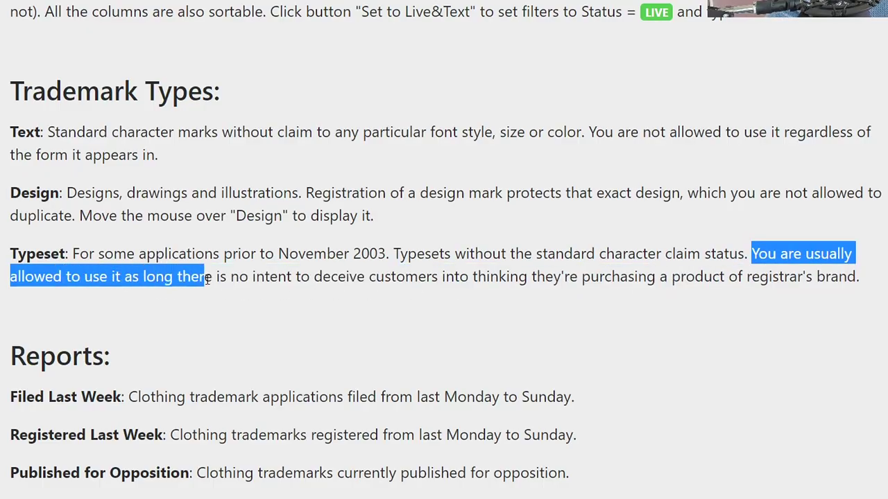
drag(290, 277, 415, 283)
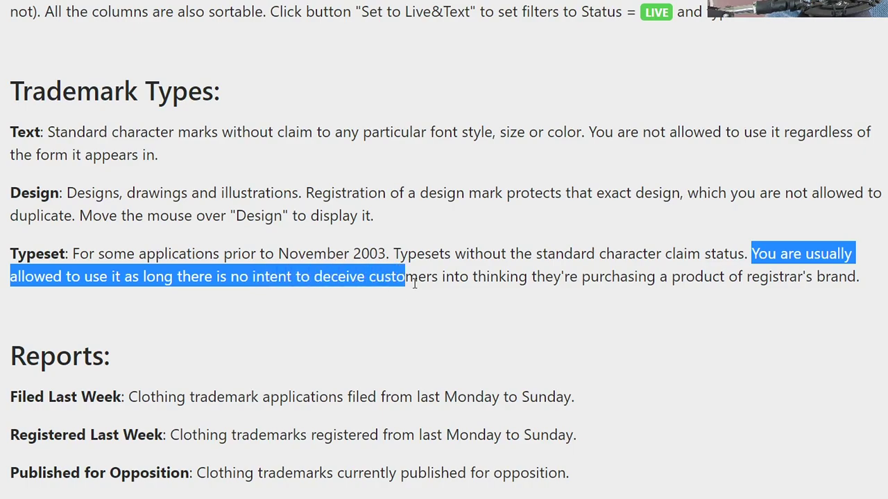
drag(491, 292, 847, 277)
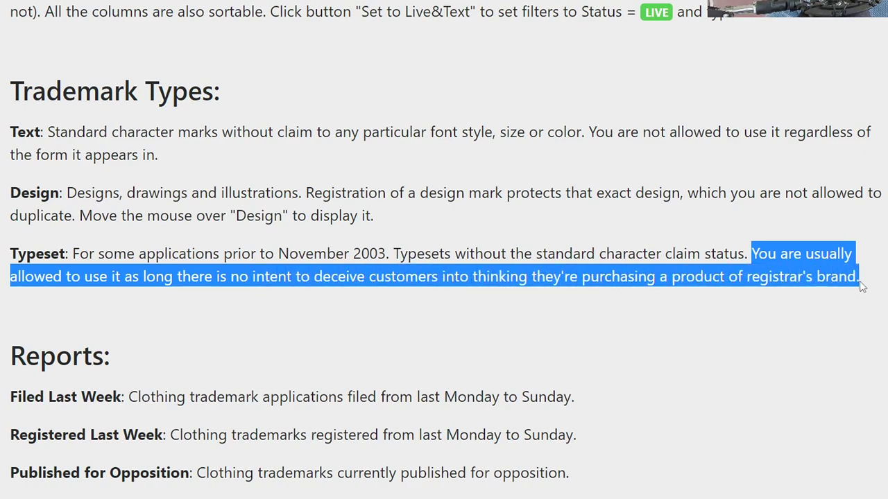
click(862, 287)
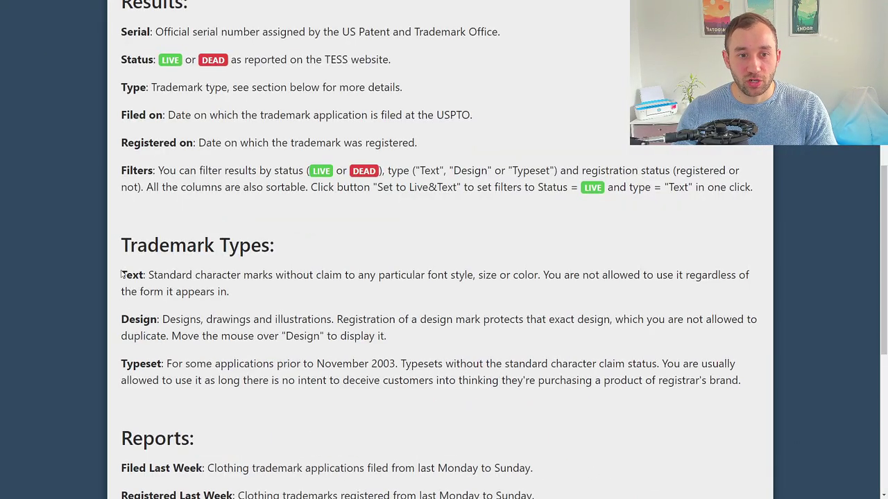
drag(160, 276, 143, 276)
click(256, 289)
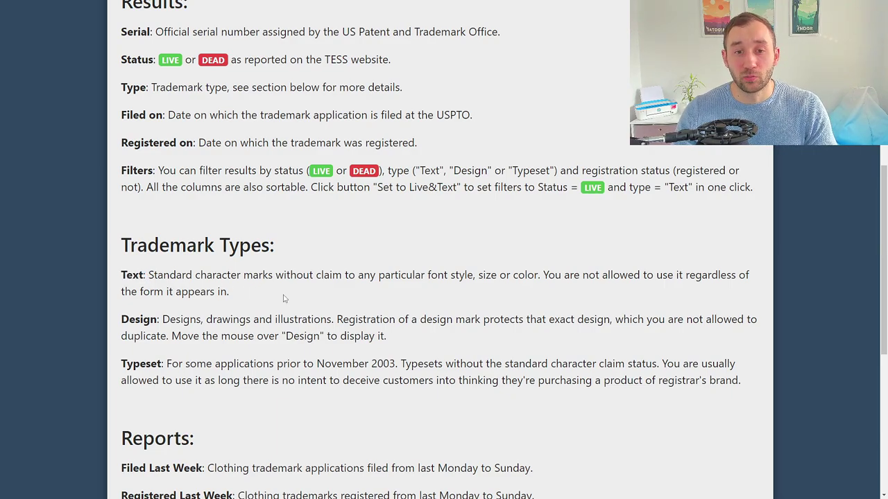
scroll(282, 298, down, 1)
scroll(283, 299, down, 5)
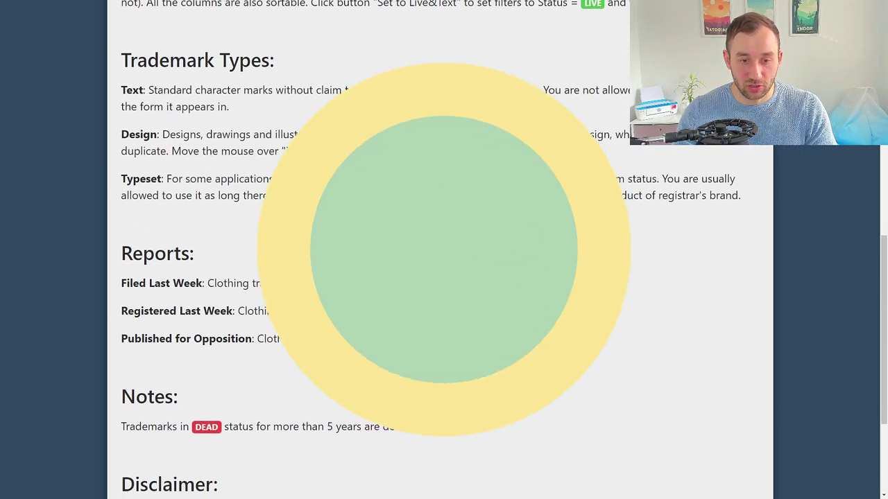